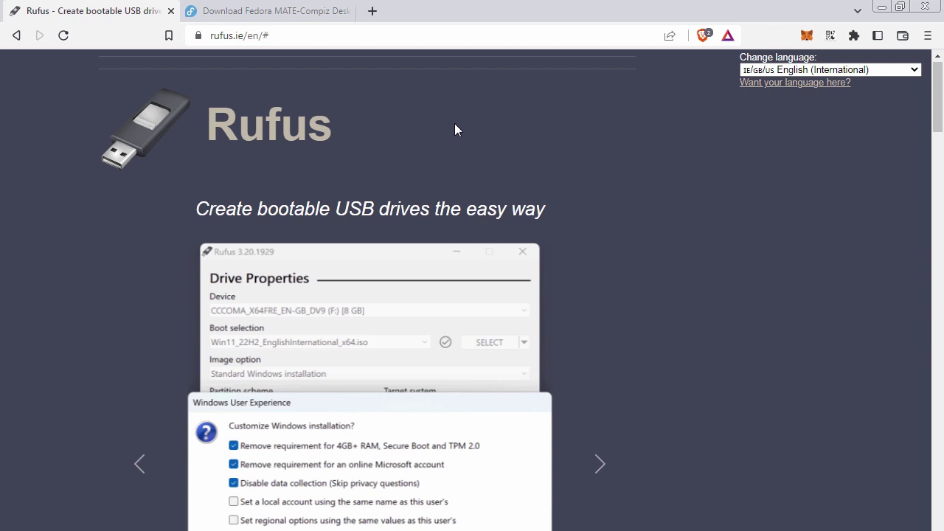
Look over the Fedora MATE-Compiz Desktop download page and the Download section of the Rufus website.
click(297, 8)
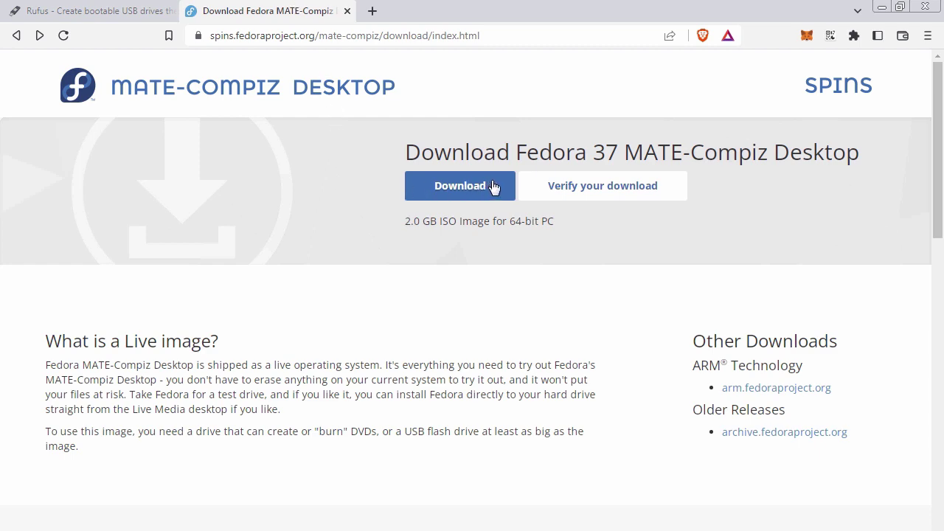
click(146, 10)
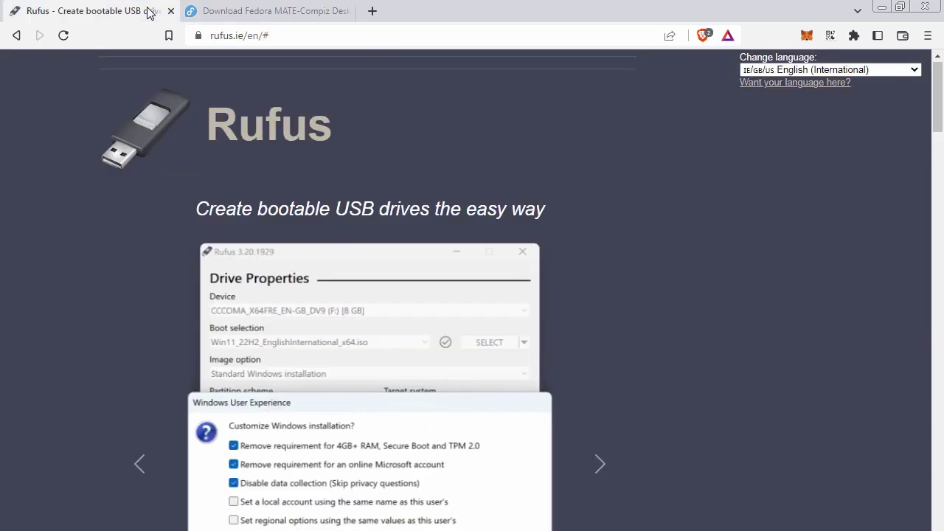
scroll(626, 240, down, 5)
scroll(626, 243, down, 4)
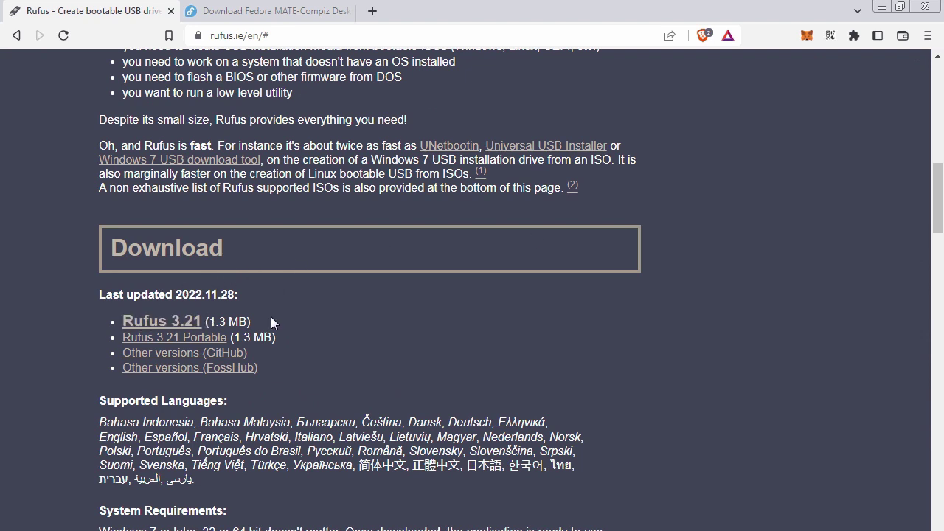
Launch rufus-3.21 from the Downloads folder and load Fedora-MATE_Compiz-Live-x86_64-37-1.7 as the boot image.
key(alt+Tab)
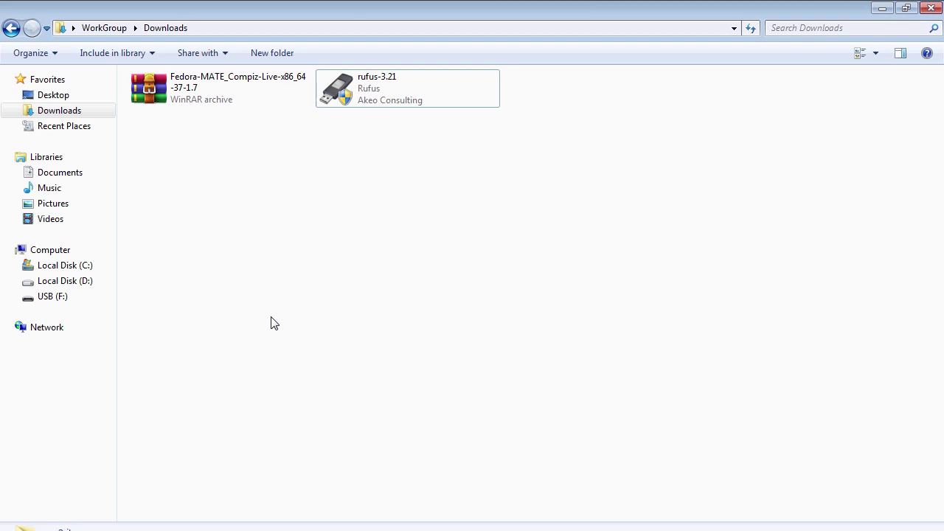
double_click(355, 91)
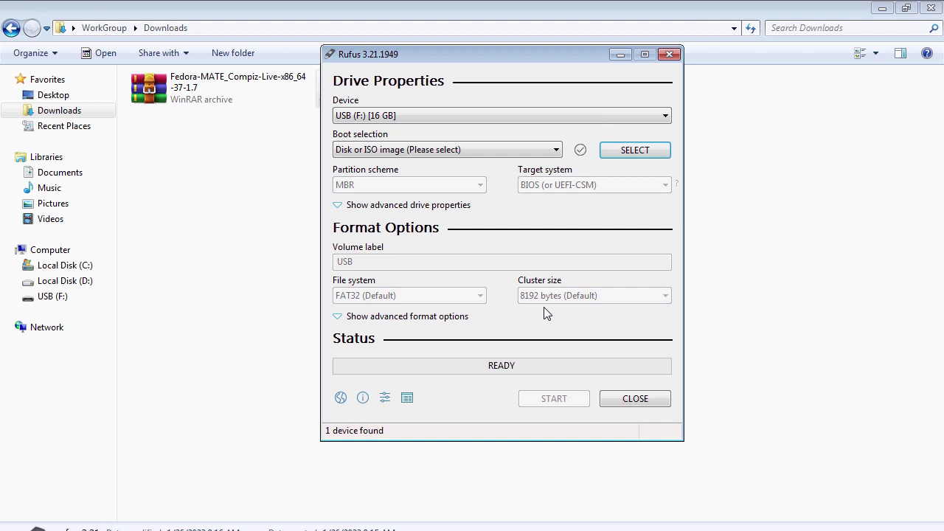
click(635, 150)
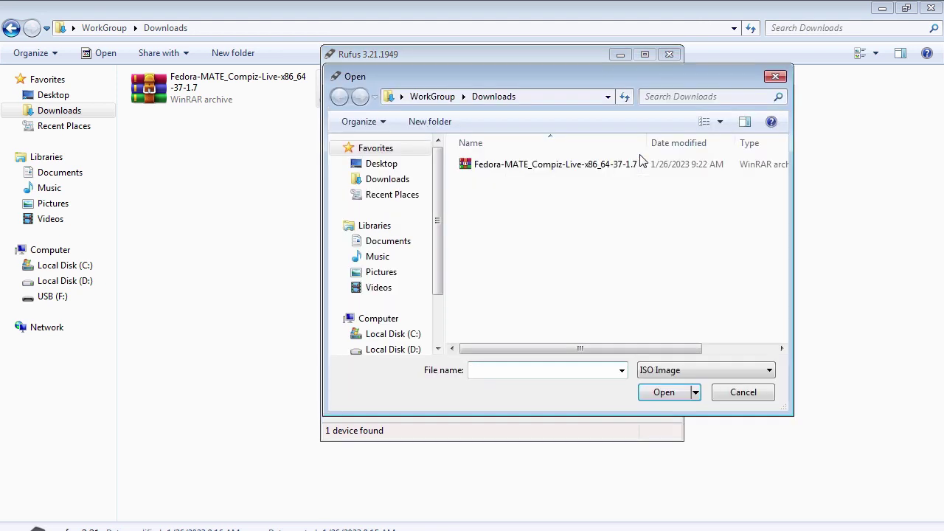
click(549, 168)
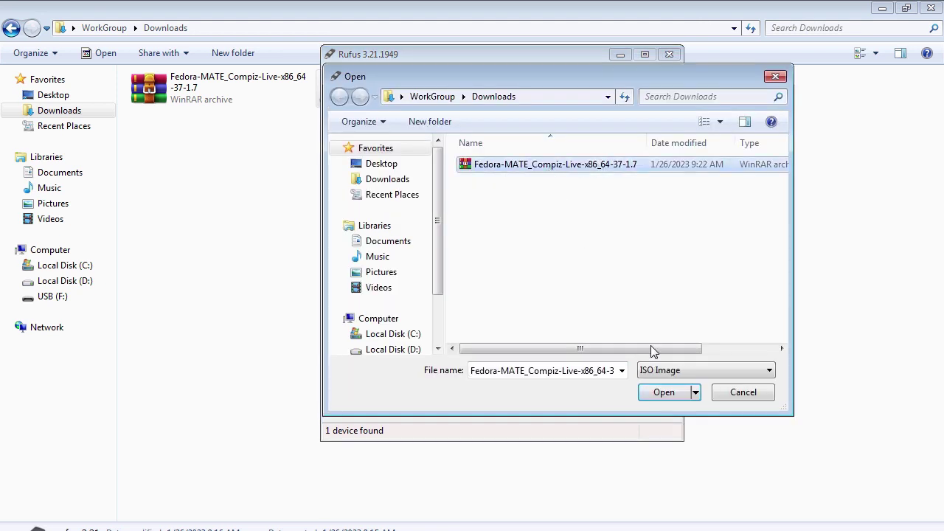
click(664, 393)
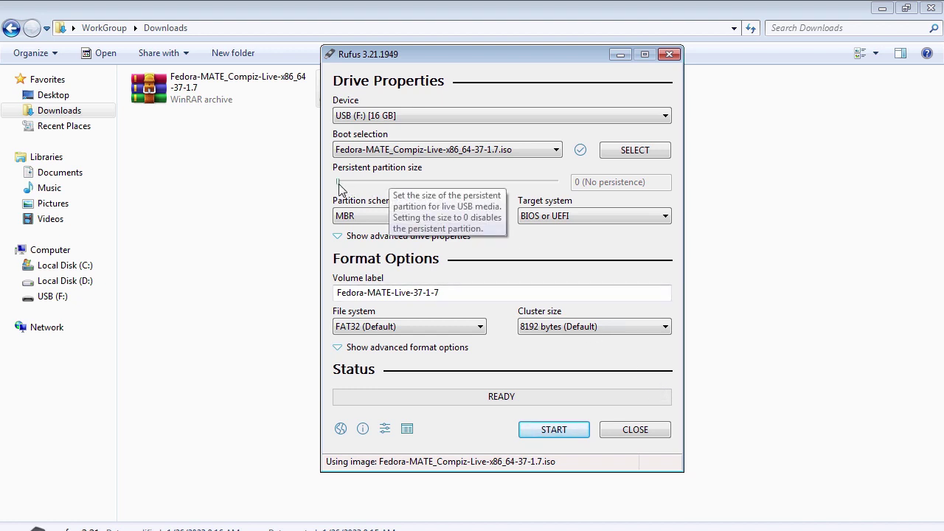
Set the persistent partition size to 5 GB and start writing the USB drive, accepting that its data is erased.
drag(339, 185, 425, 186)
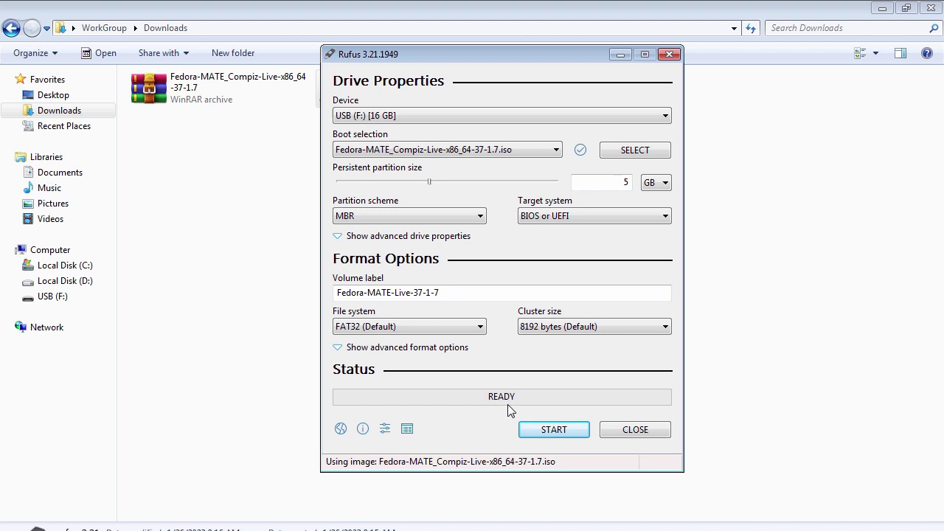
click(555, 431)
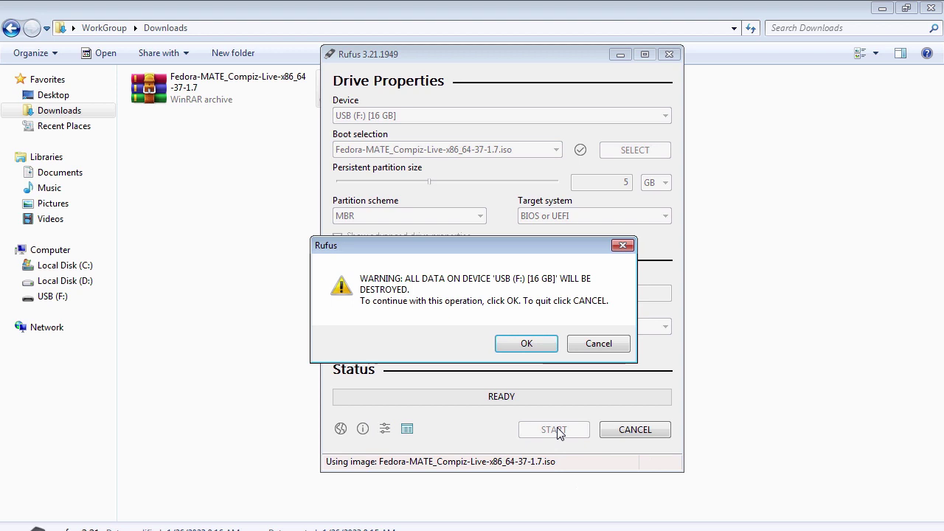
click(527, 344)
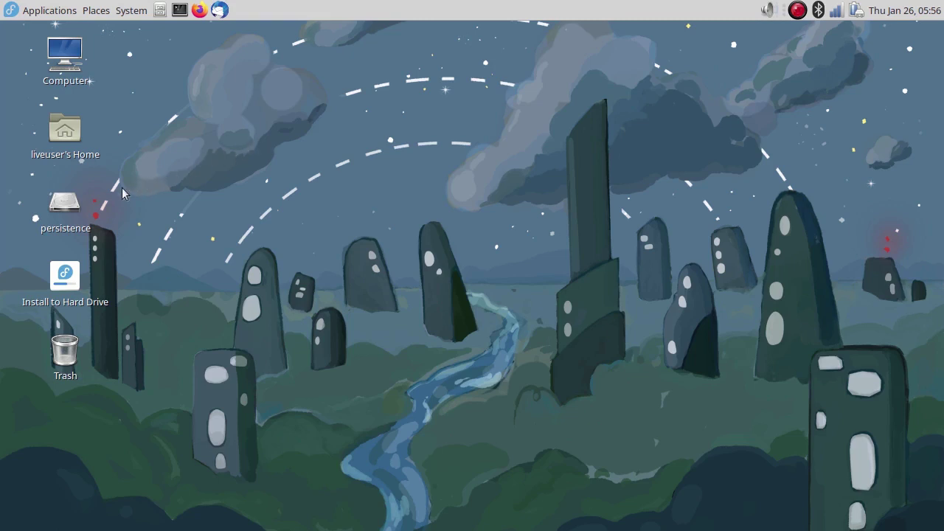
click(54, 214)
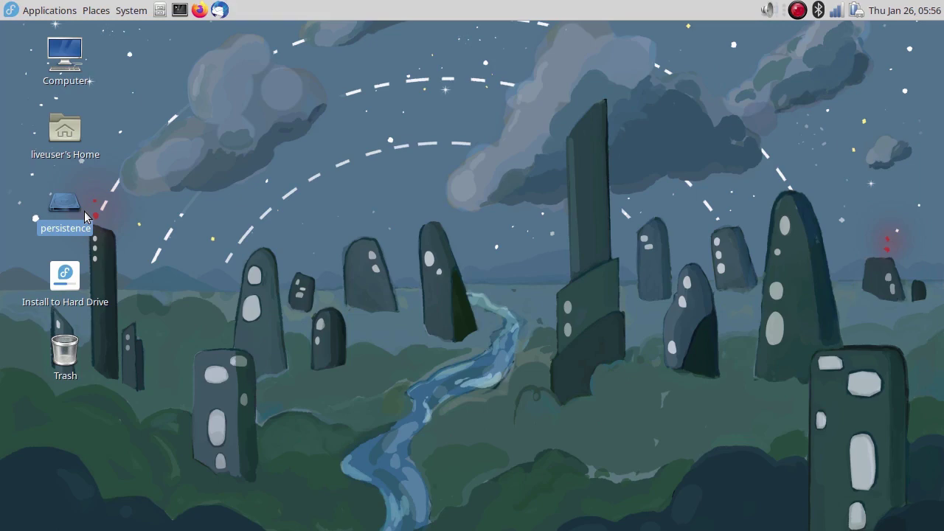
click(99, 205)
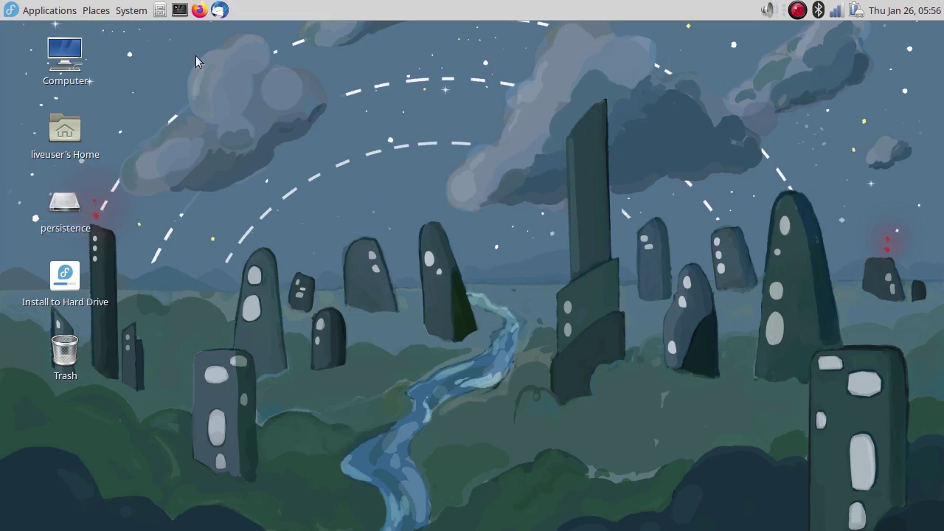
Open atomicwallet.io in Firefox and download the Fedora package of Atomic Wallet.
click(199, 10)
click(401, 90)
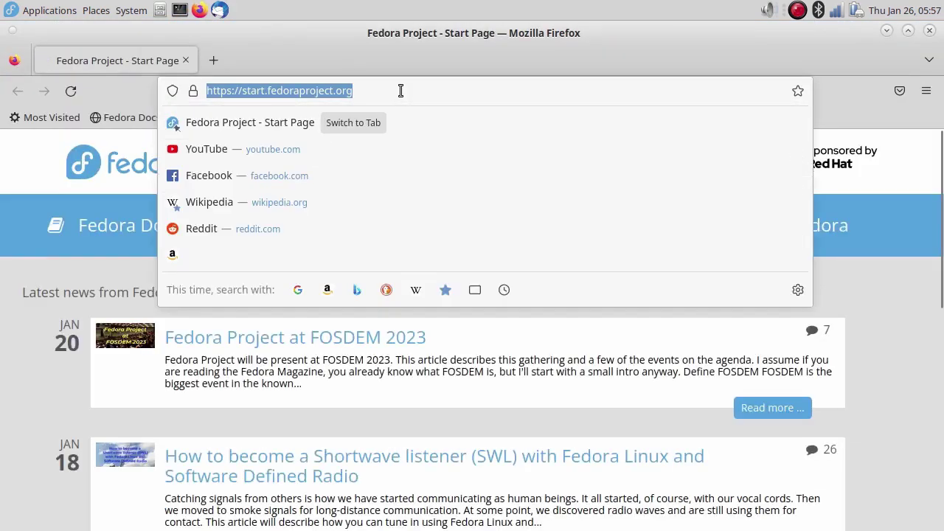
key(BackSpace)
text(atomicwallet)
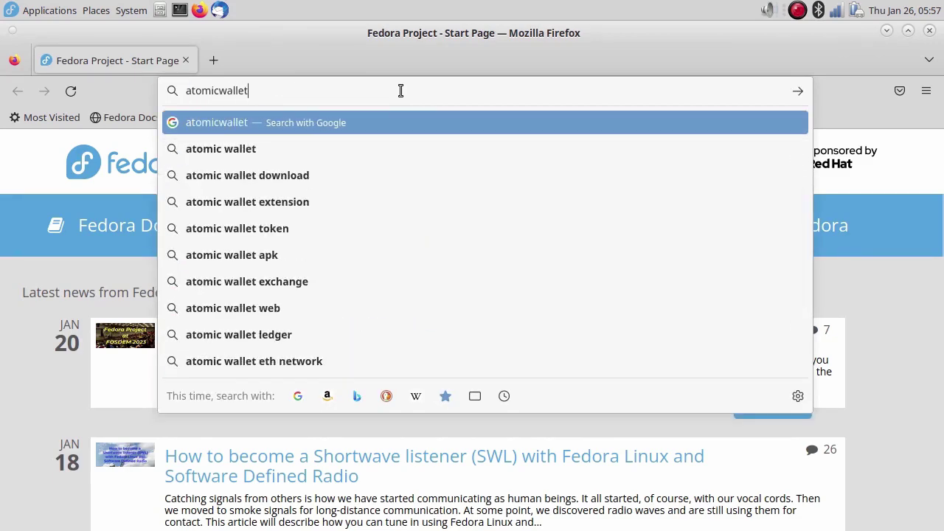
text(.io)
key(Return)
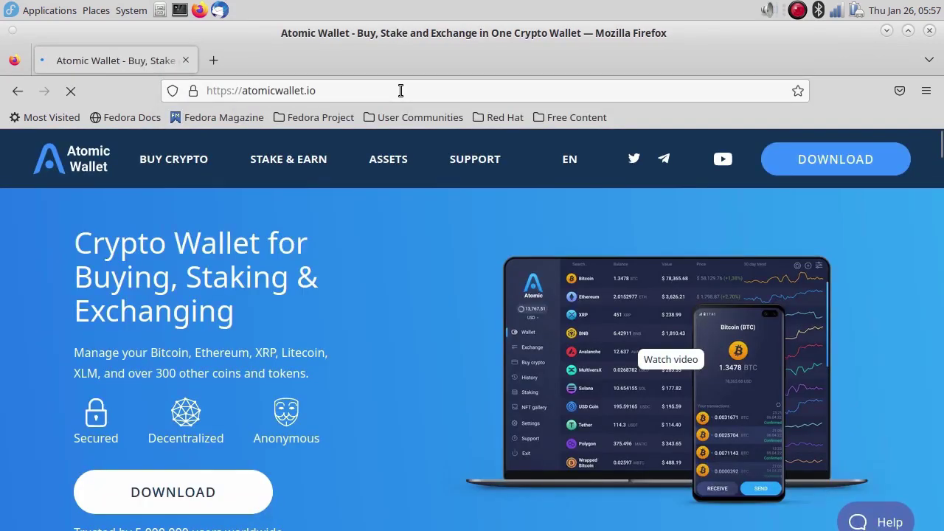
click(853, 157)
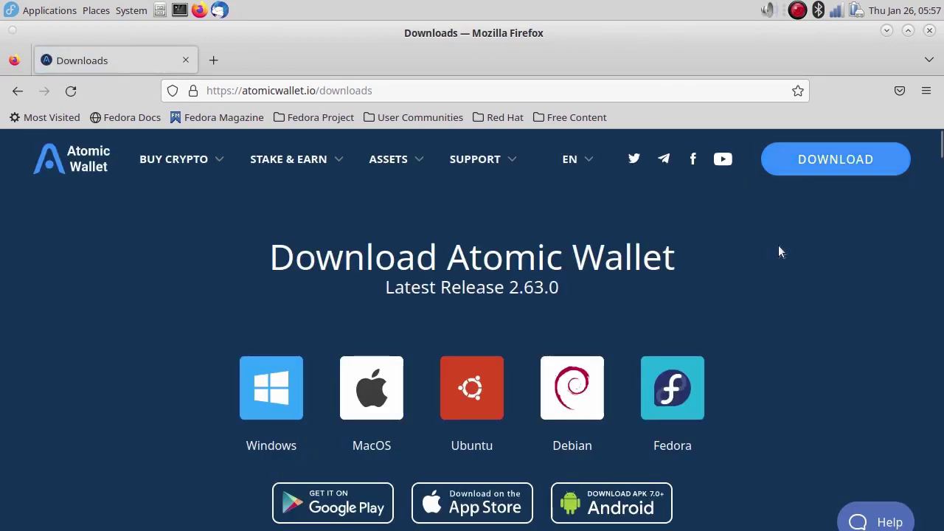
click(672, 400)
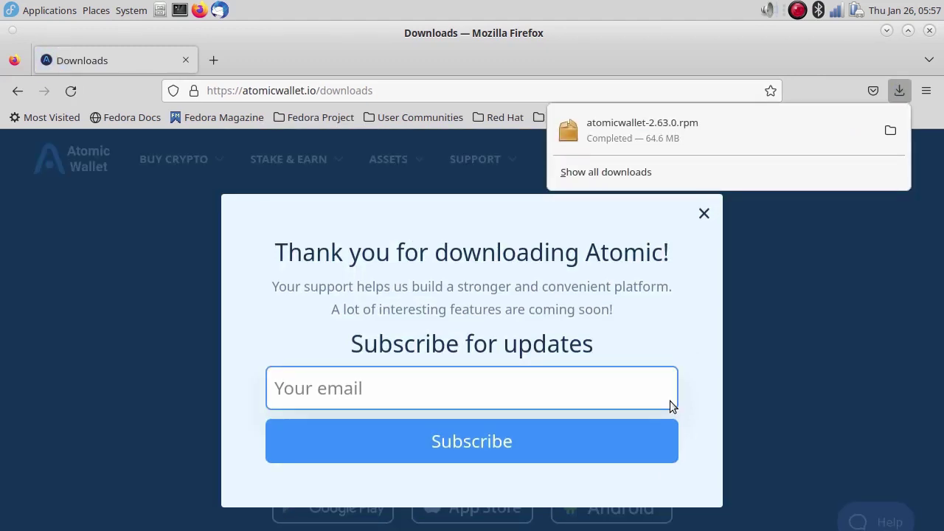
Browse to the Downloads folder in the Caja file manager and open a terminal there.
click(160, 11)
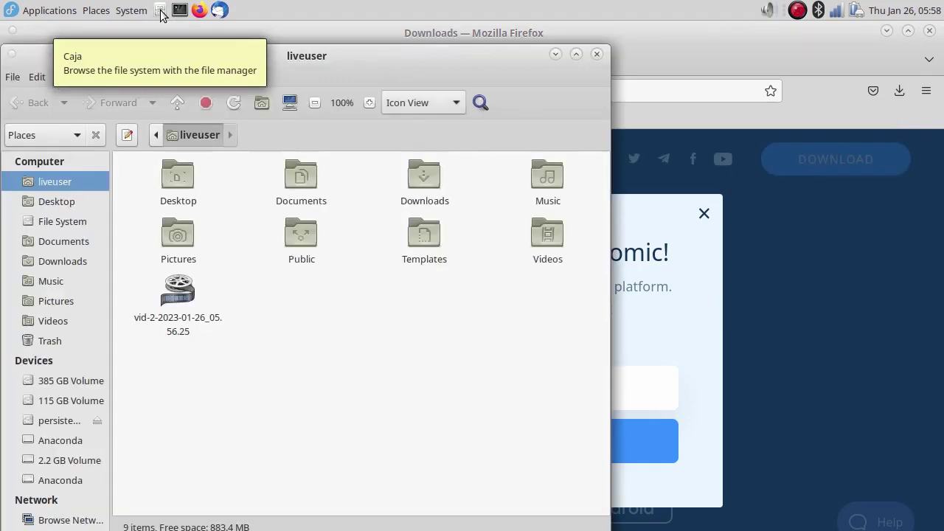
click(59, 261)
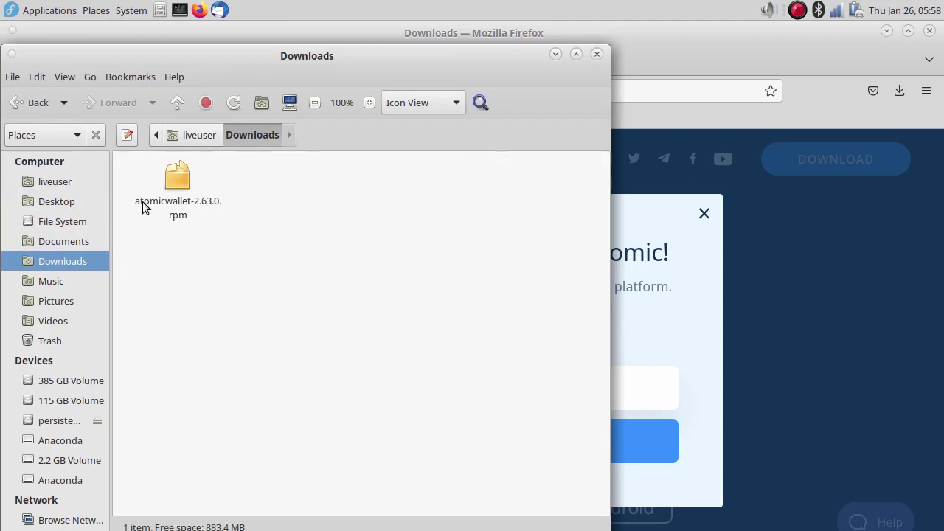
right_click(253, 209)
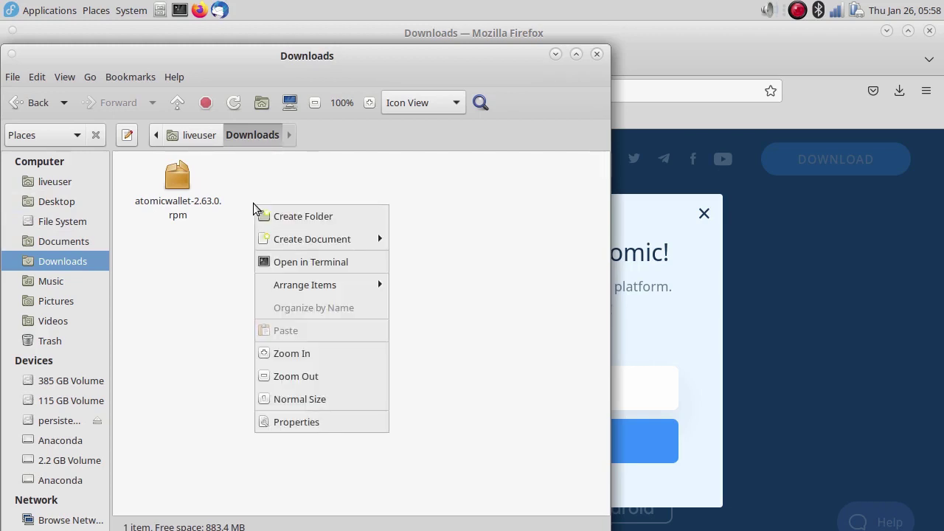
click(292, 264)
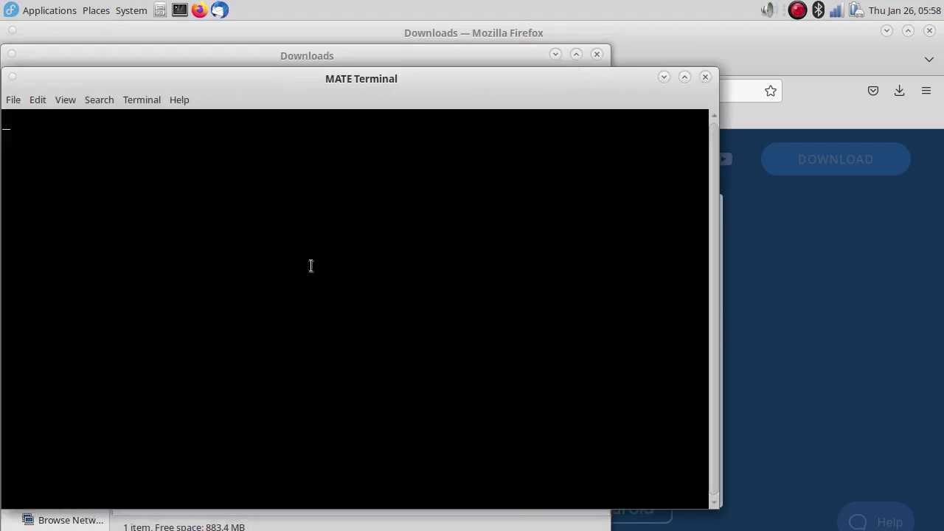
Move atomicwallet-2.63.0.rpm with sudo mv to /run/media/liveuser/persistence/.
text(sudo mv at)
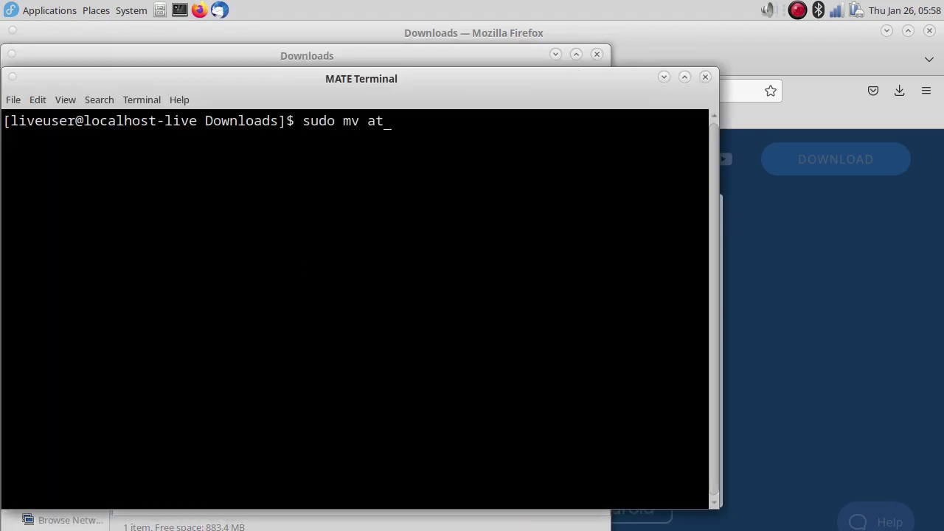
key(Tab)
text(/r)
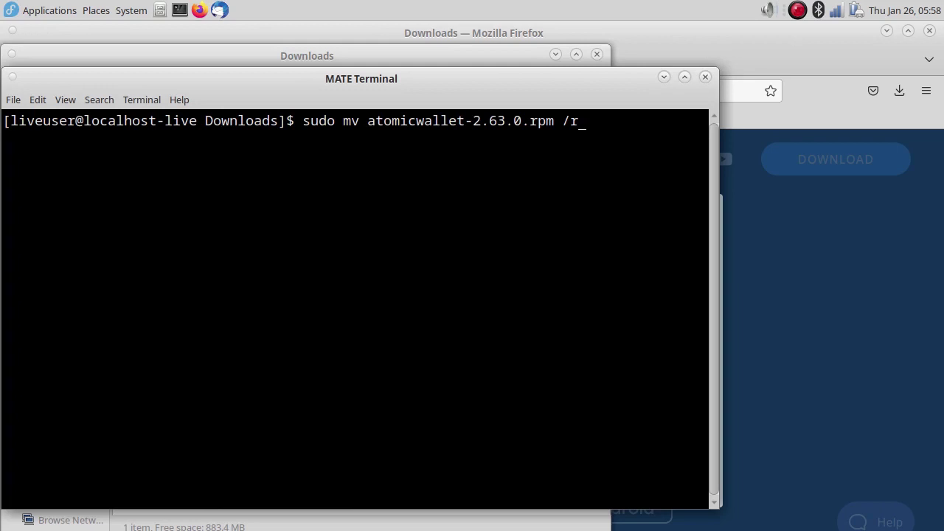
text(un/me)
key(Tab)
text(li)
key(Tab)
text(per)
key(Tab)
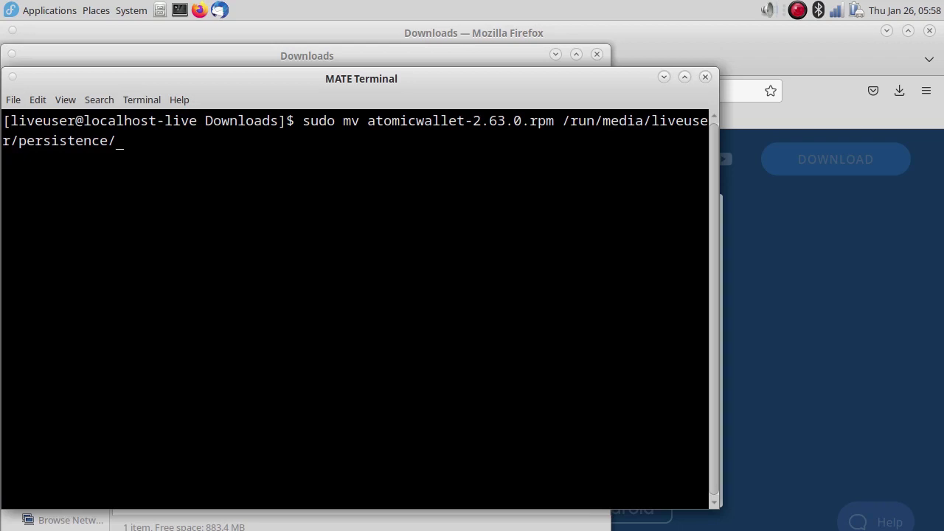
key(Return)
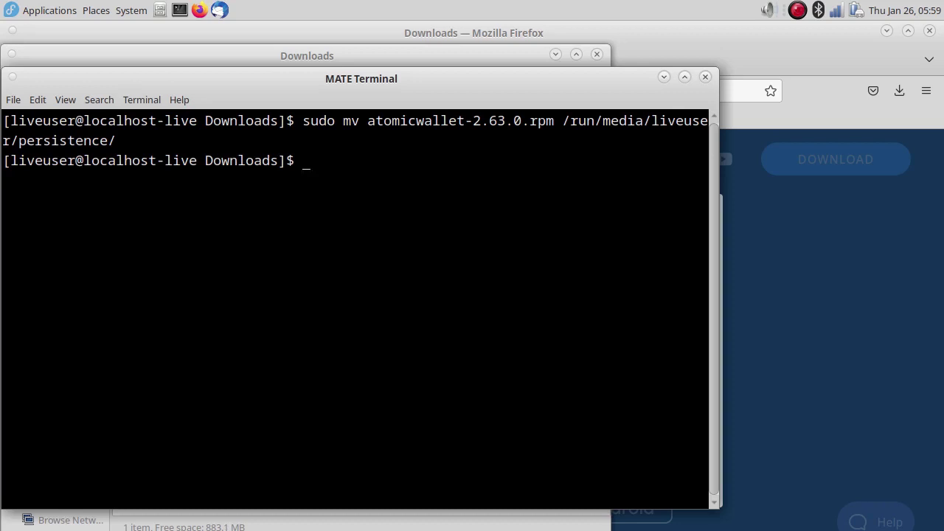
Create the directory /run/media/liveuser/persistence/atomic with sudo mkdir.
text(sudo mkdir /run/media/)
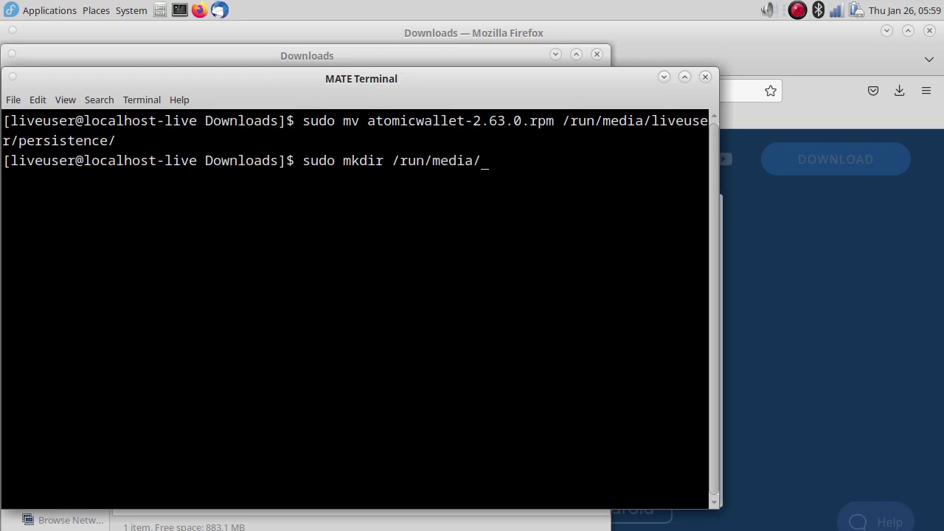
text(li)
key(Tab)
text(per)
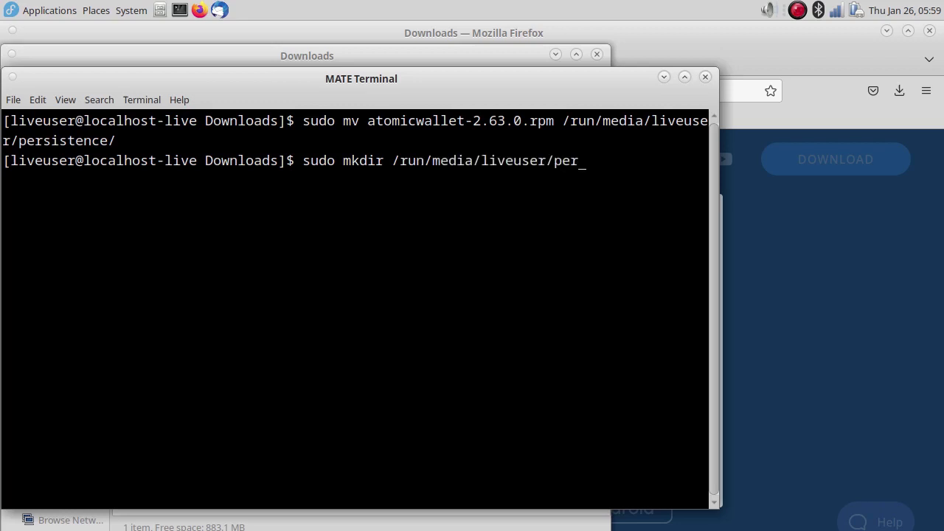
key(Tab)
text(atomic)
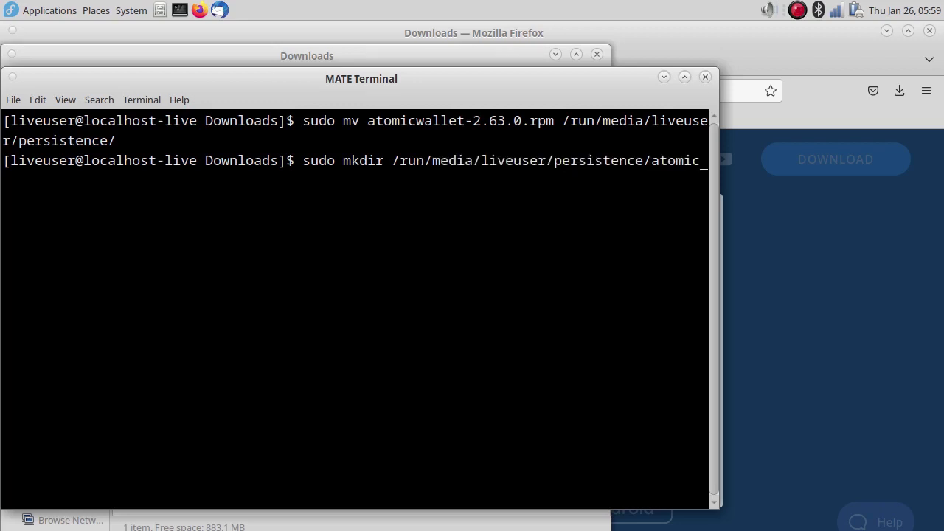
key(Return)
Make liveuser the owner of /run/media/liveuser/persistence/atomic with sudo chown.
text(sudo)
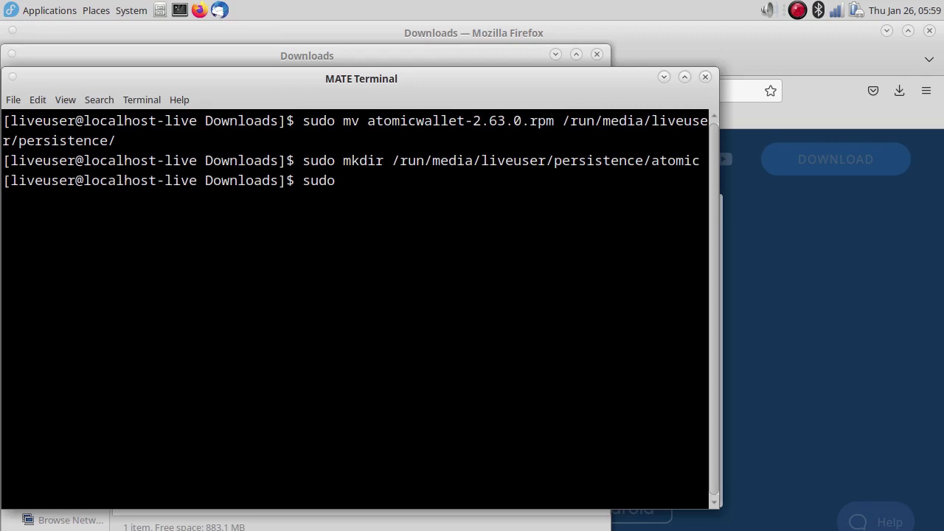
text( chown liveuser /ru)
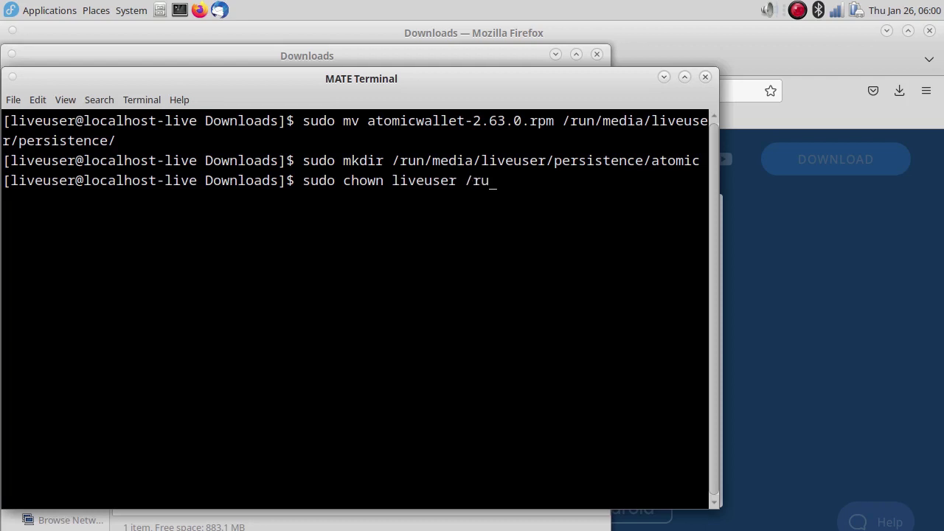
text(n/media/liveuser/persistence/atomic)
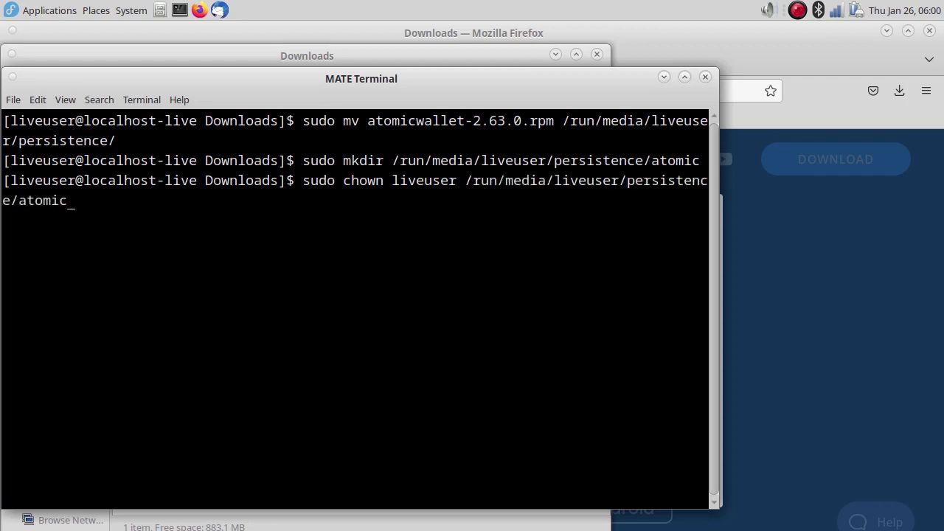
key(Return)
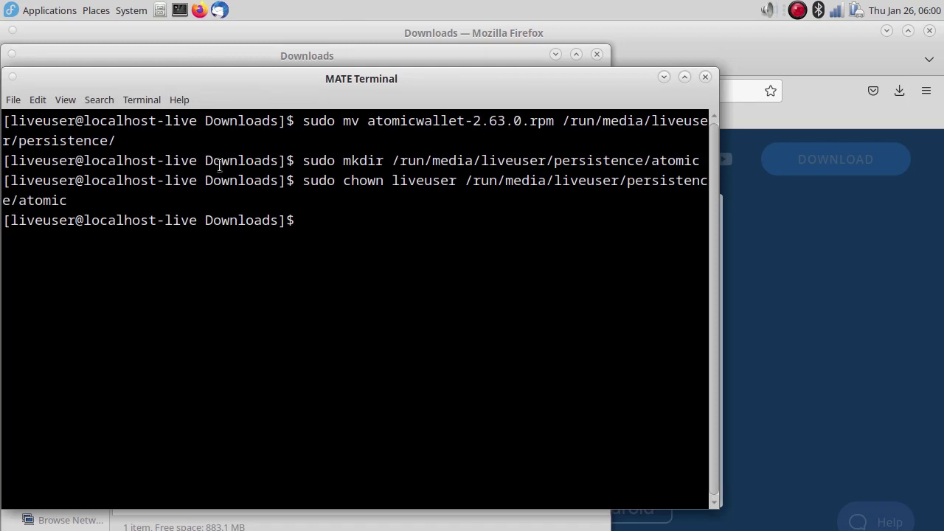
Open the persistence volume in the file manager.
click(107, 12)
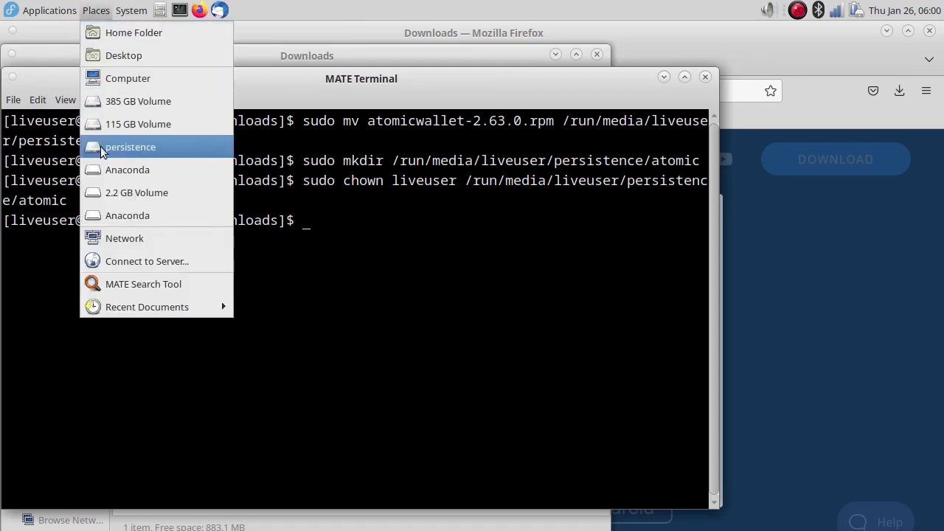
click(147, 148)
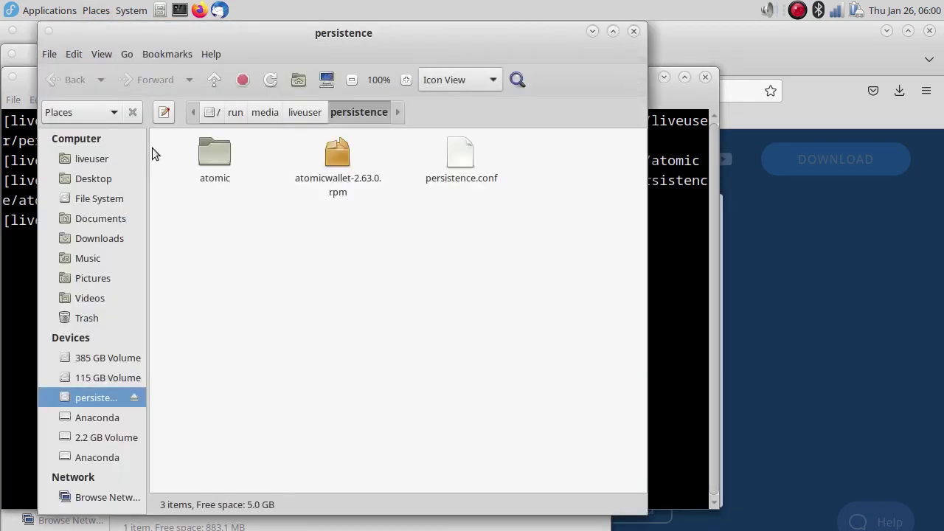
Extract all files of atomicwallet-2.63.0.rpm into the atomic folder on the persistence volume.
click(339, 177)
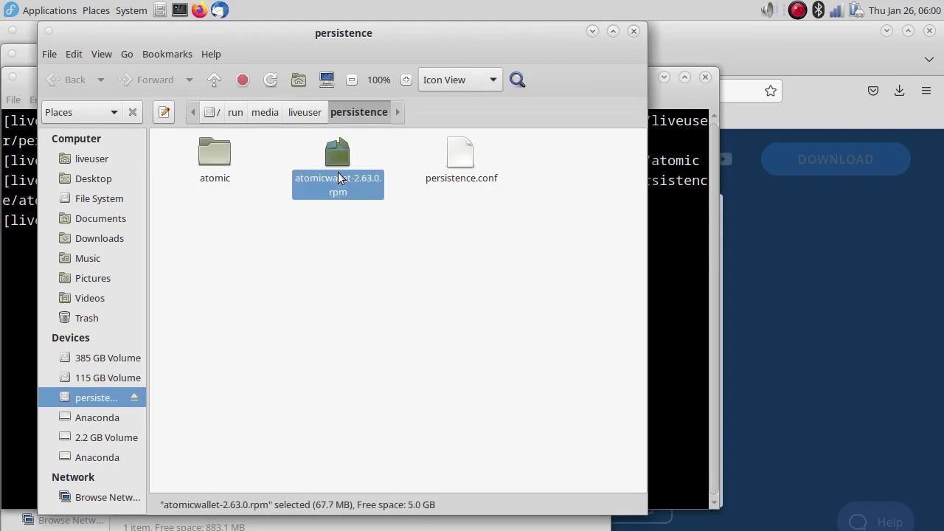
click(218, 169)
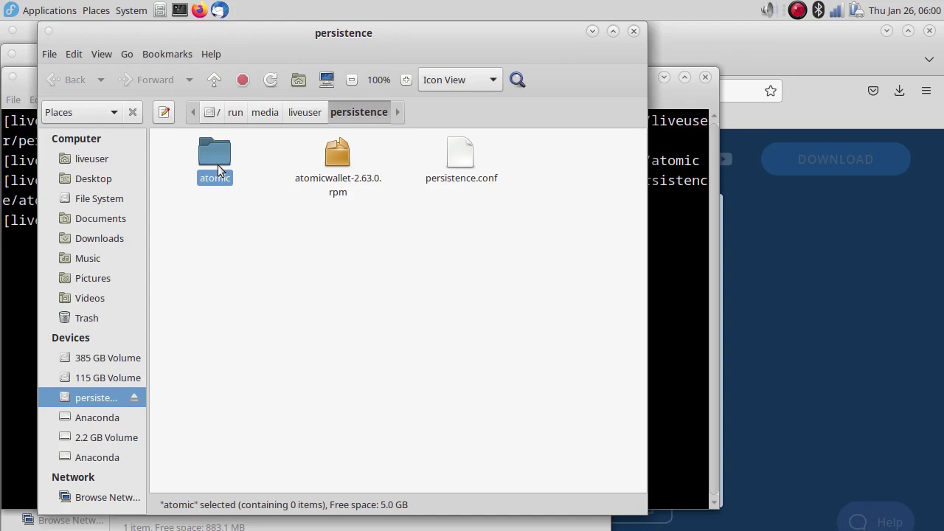
click(343, 159)
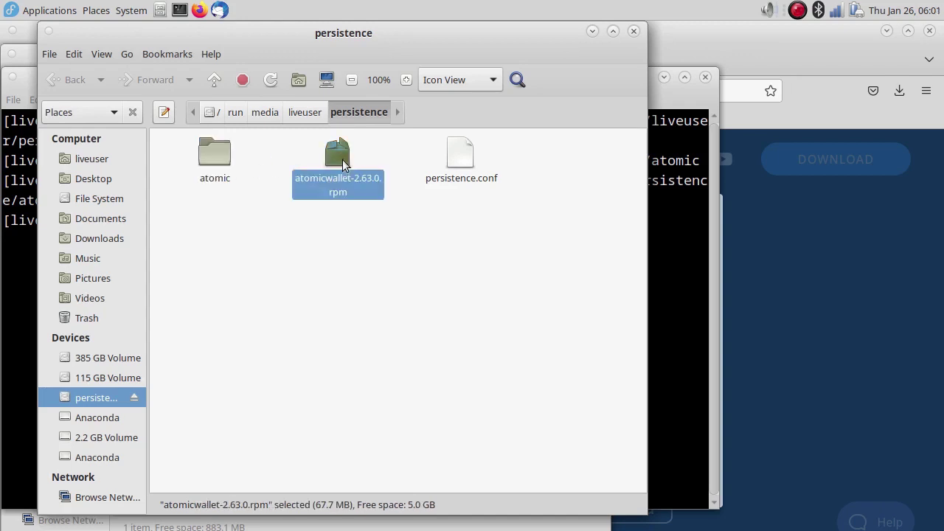
right_click(342, 159)
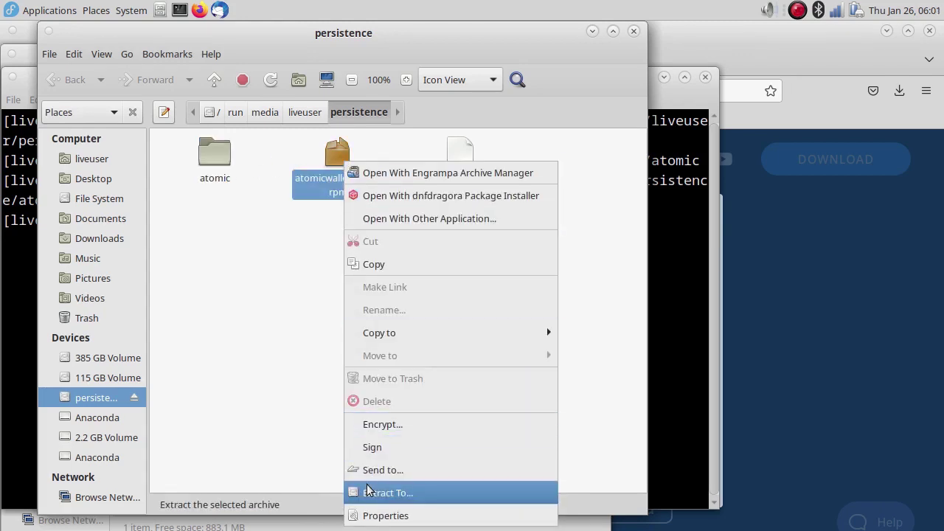
click(415, 486)
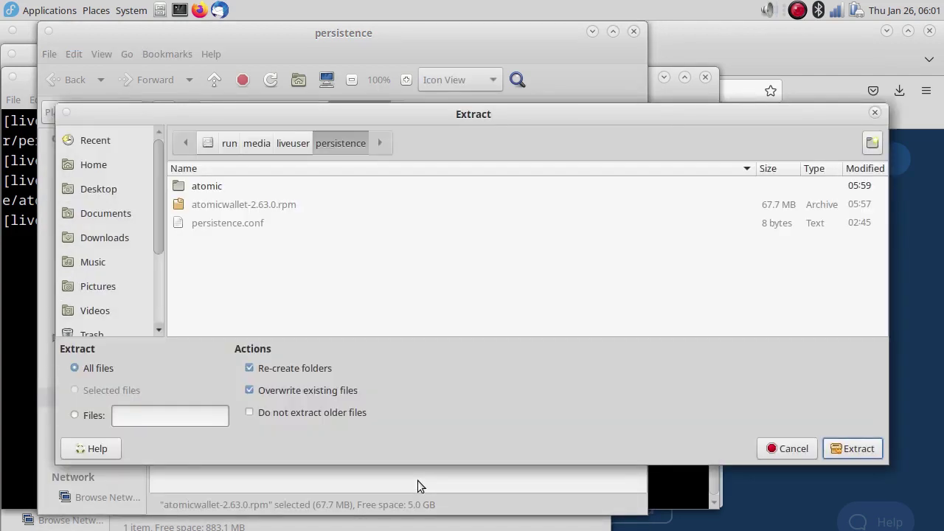
click(215, 185)
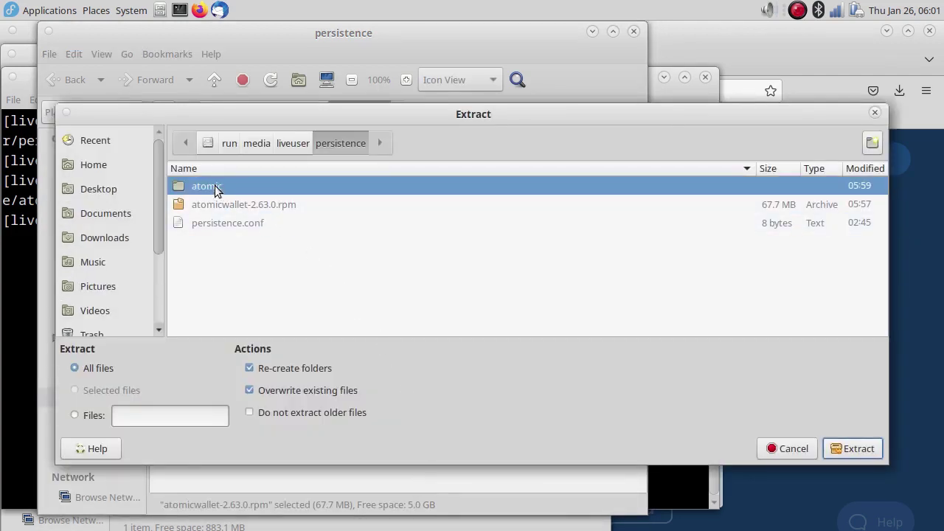
click(848, 448)
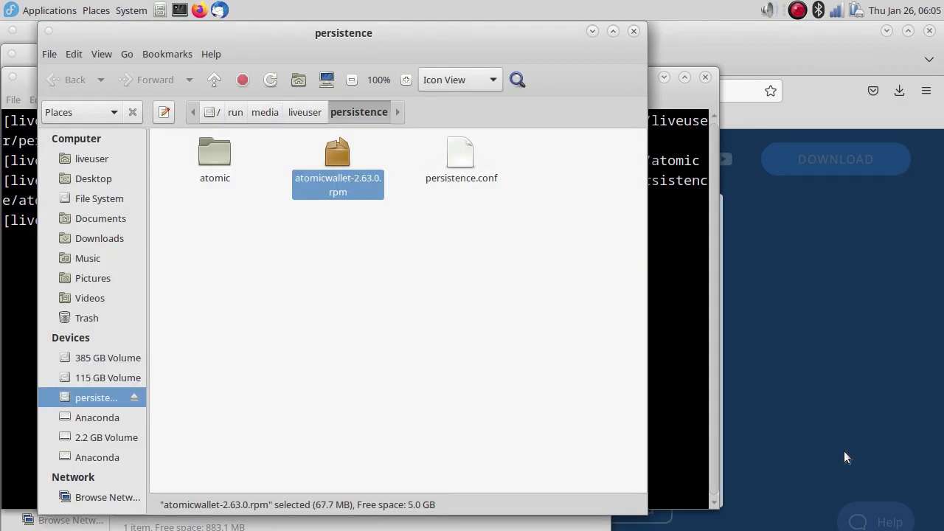
Launch the atomic executable from atomic/opt/Atomic Wallet on the persistence volume.
double_click(210, 156)
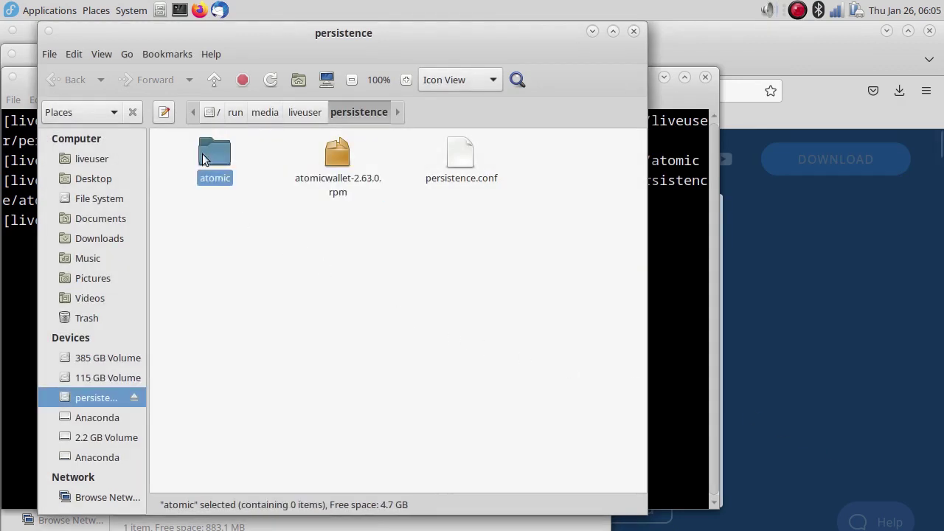
double_click(210, 158)
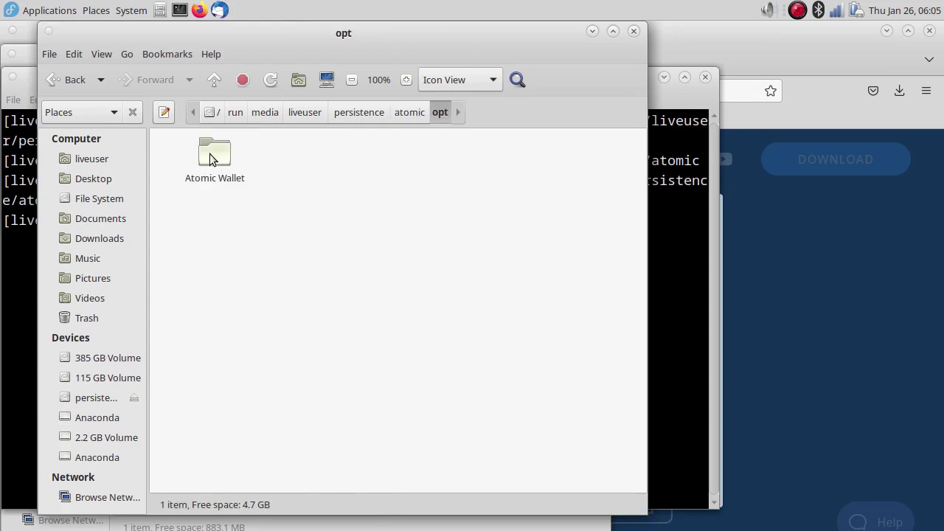
double_click(210, 158)
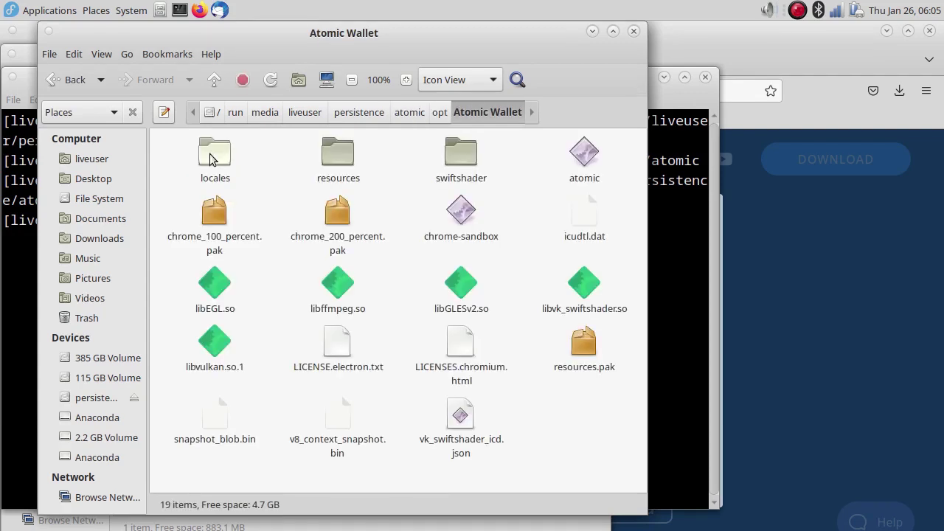
click(585, 155)
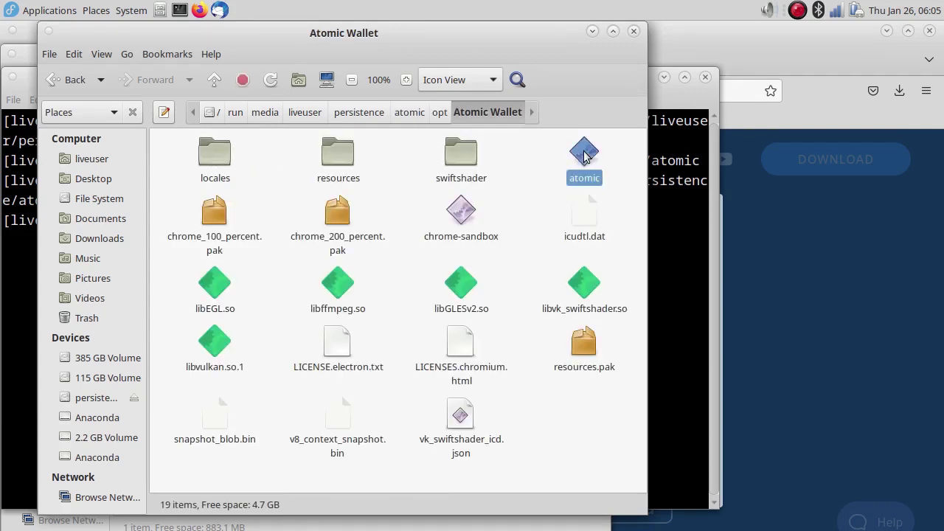
double_click(585, 153)
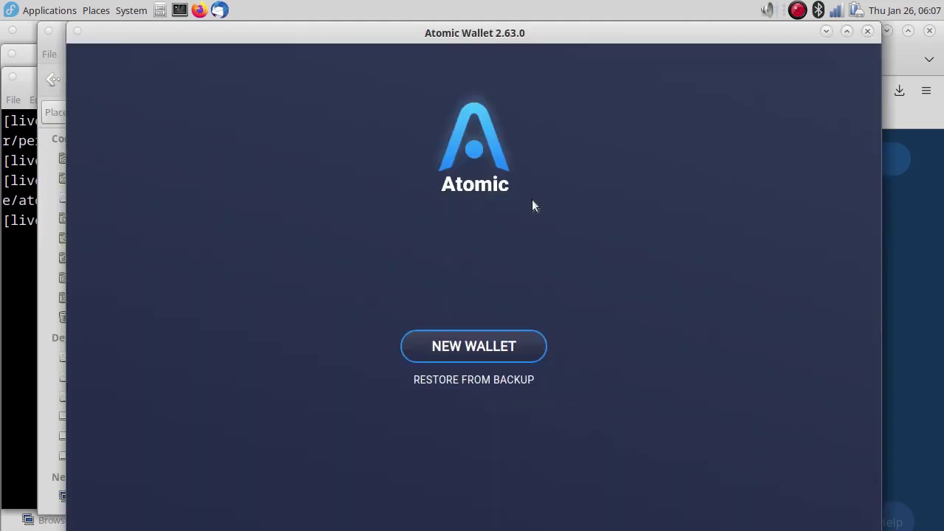
Create a new wallet, entering and repeating the wallet password, and open it past the backup phrase.
click(491, 346)
text(****)
click(488, 341)
text(****)
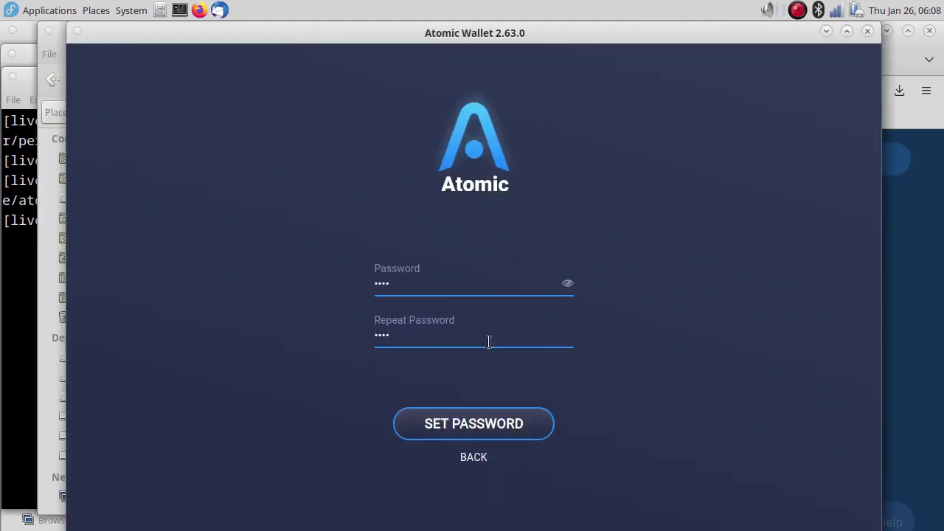
click(465, 426)
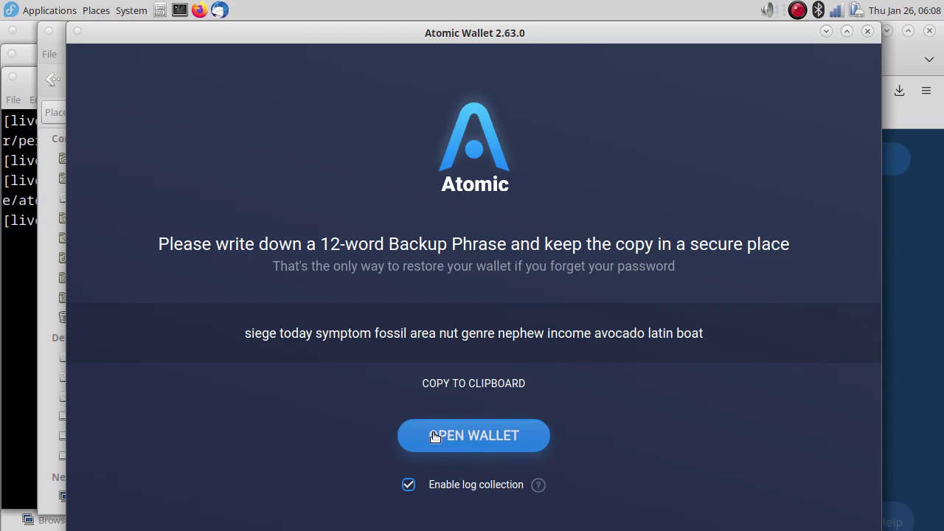
click(499, 429)
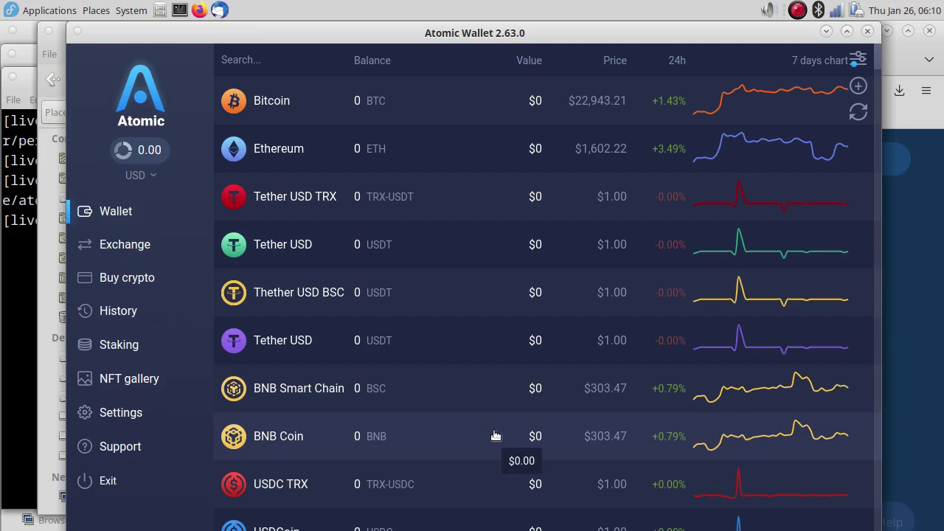
Switch to Binance in Firefox and open the withdrawal form for XLM from the crypto balances.
key(alt+Tab)
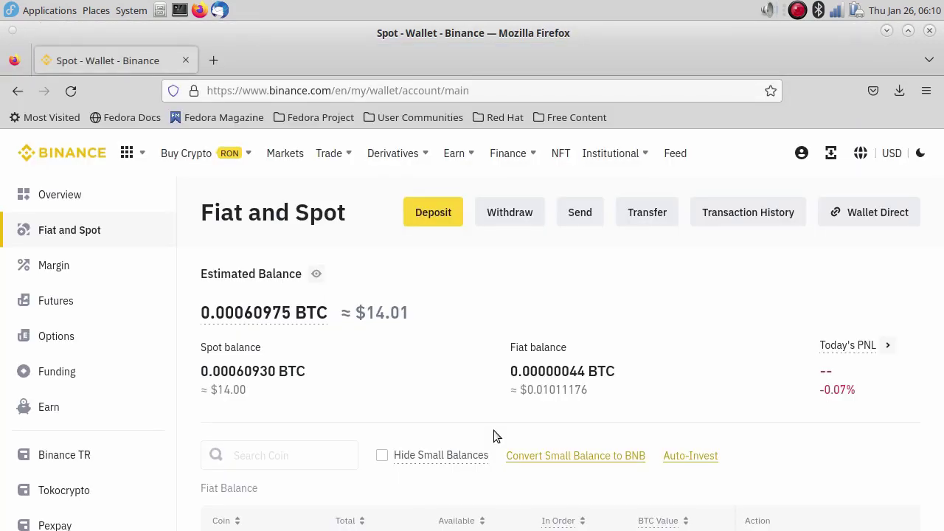
scroll(493, 430, down, 2)
scroll(493, 430, down, 3)
scroll(493, 431, down, 3)
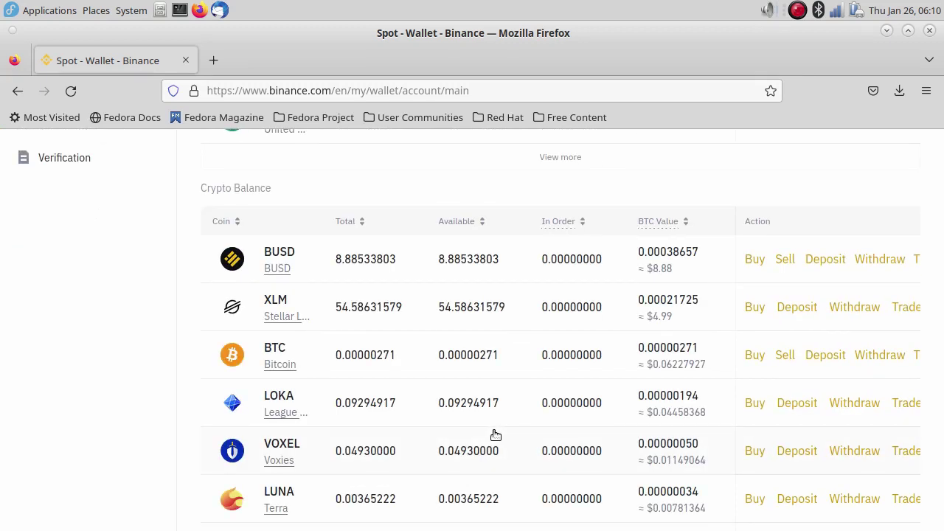
click(853, 308)
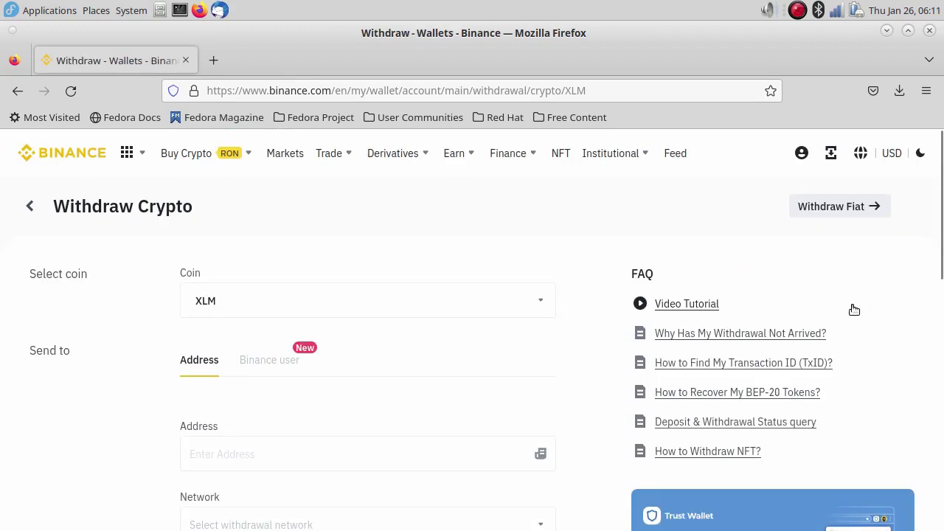
Switch to Atomic Wallet, find Stellar by searching for xlm, and copy its receiving address.
key(alt+Tab)
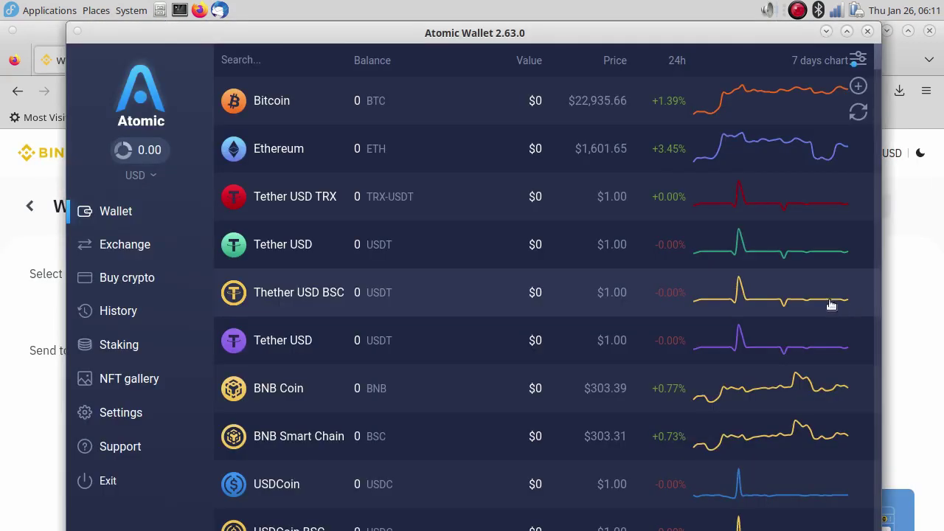
click(295, 63)
text(xlm)
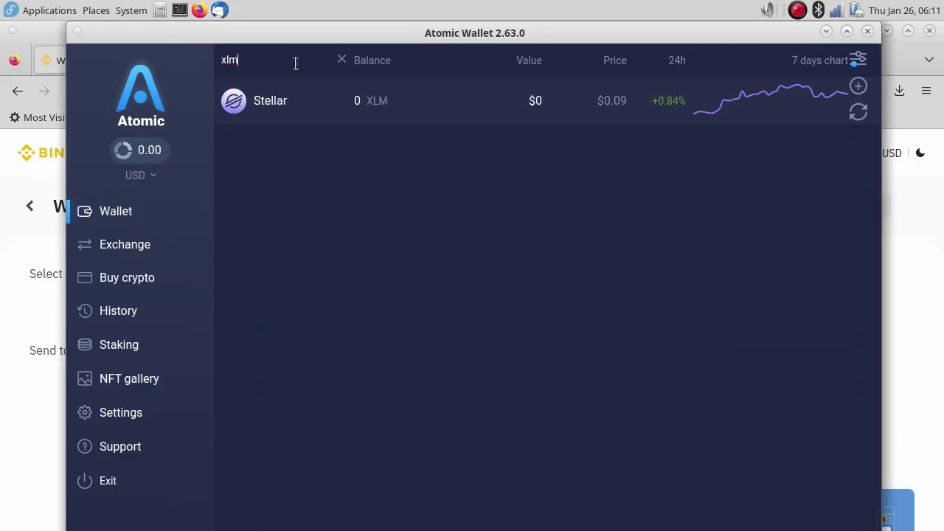
click(274, 100)
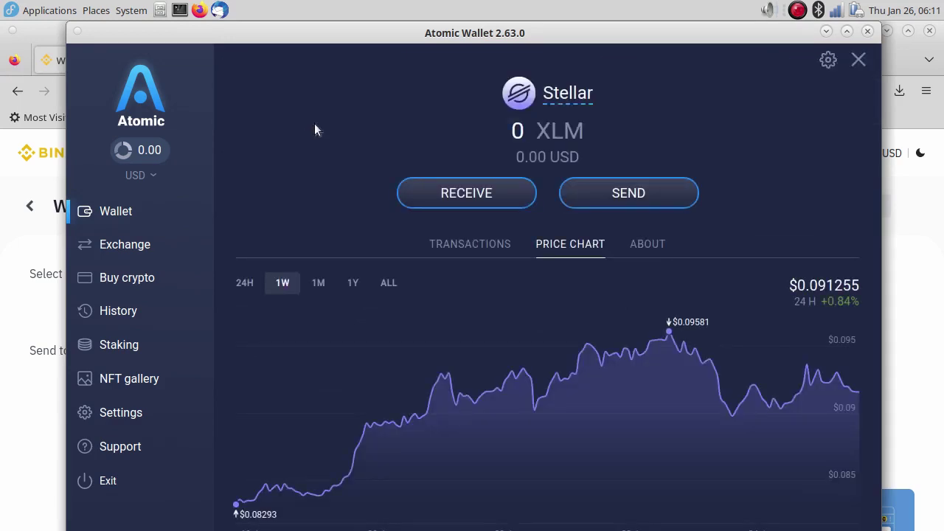
click(438, 191)
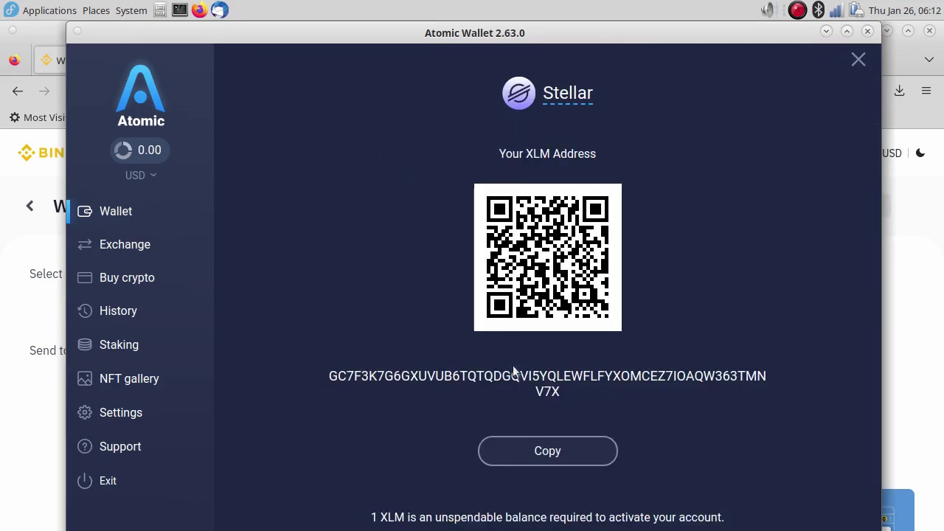
click(519, 456)
Switch back to Binance in Firefox and paste the copied Stellar address as the XLM withdrawal address.
key(alt+Tab)
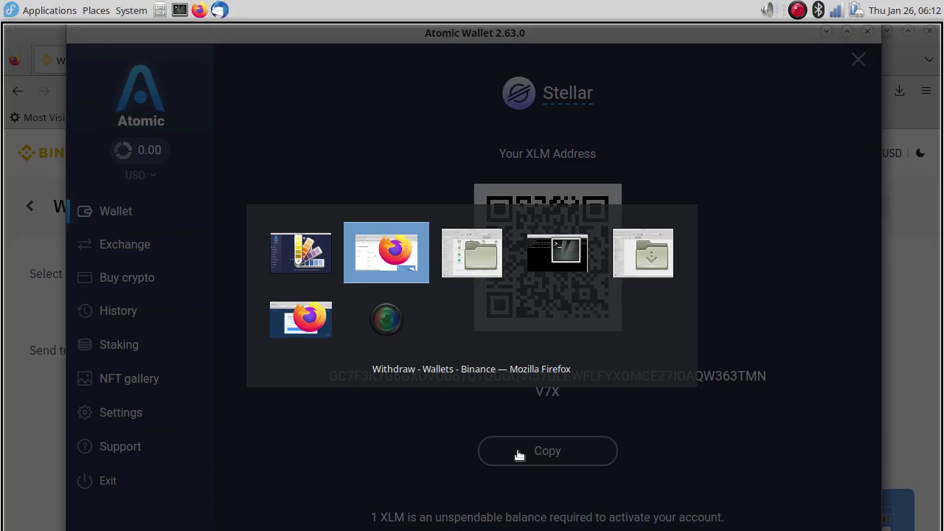
click(518, 452)
key(ctrl+v)
scroll(518, 457, down, 2)
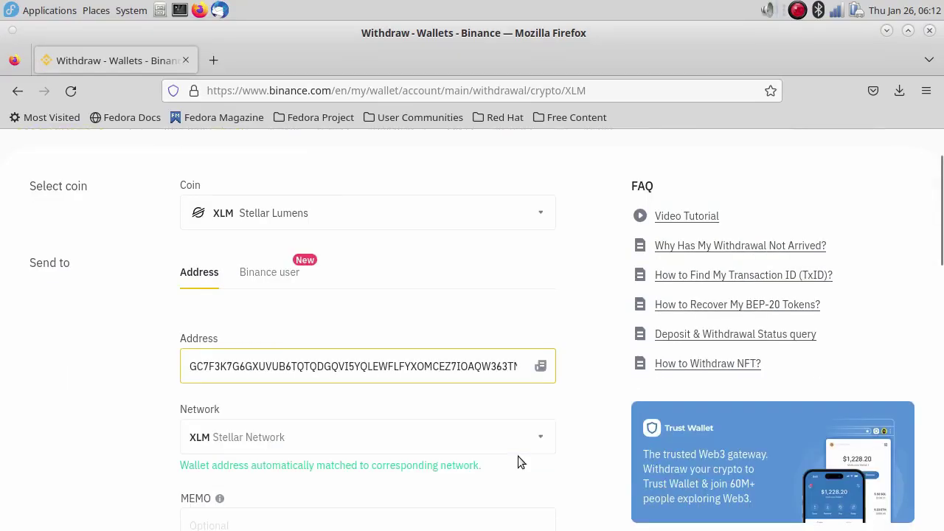
Set the withdrawal amount to the maximum, 54.5863157 XLM from the Spot Wallet, and submit the withdrawal.
scroll(518, 462, down, 5)
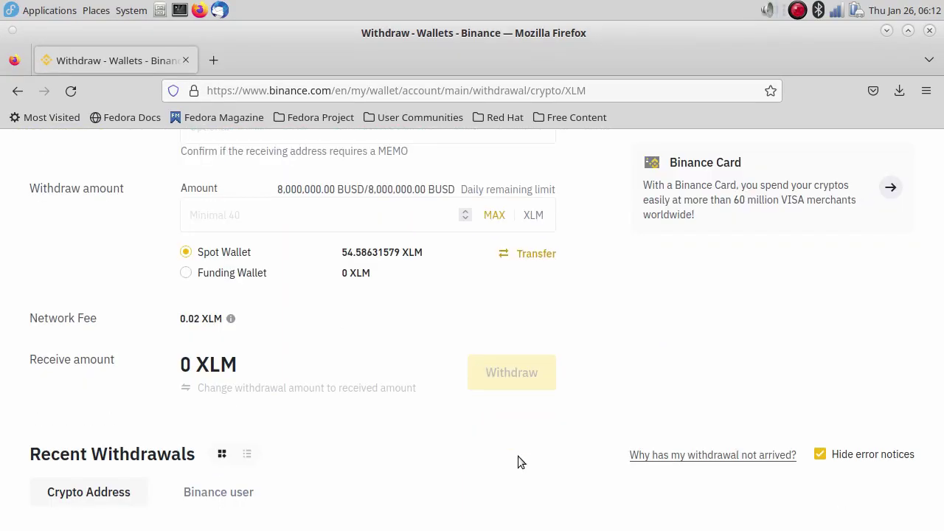
click(495, 219)
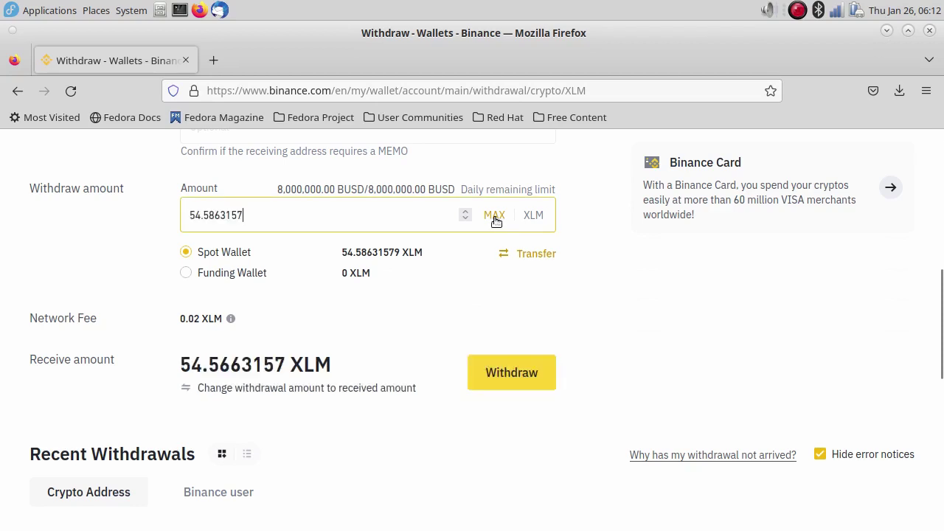
click(501, 372)
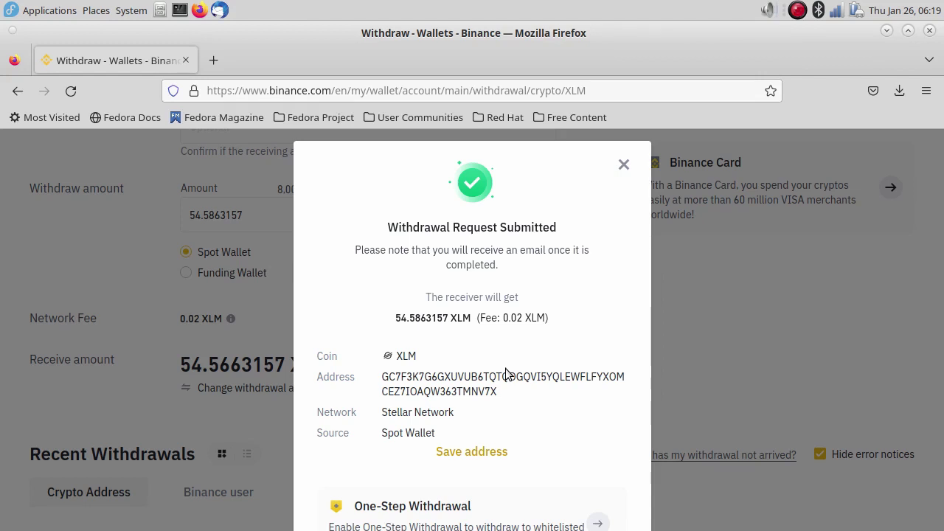
Switch to Atomic Wallet and close the receiving address view to check the Stellar balance.
key(alt+Tab)
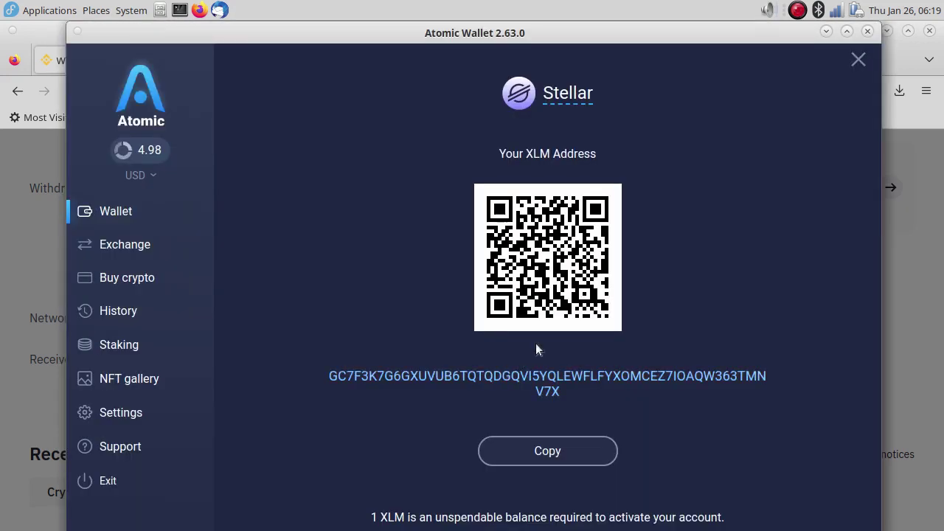
click(841, 65)
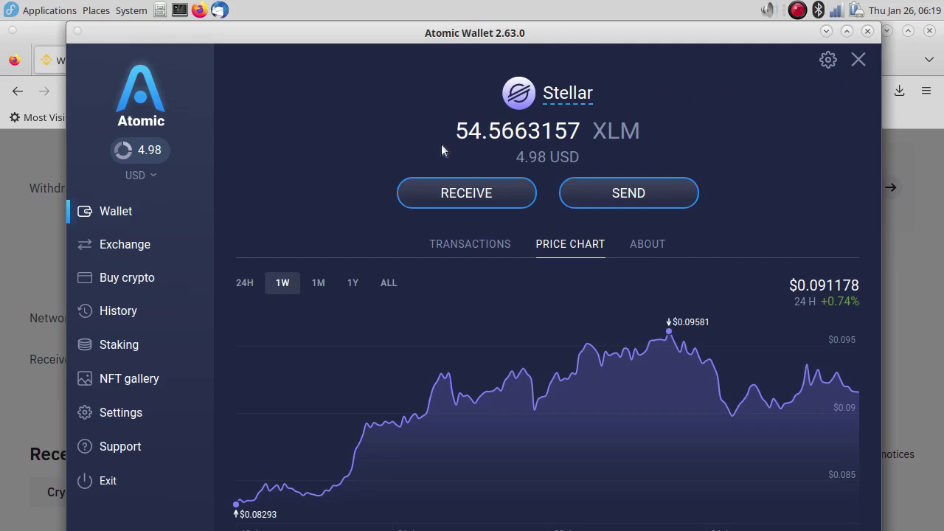